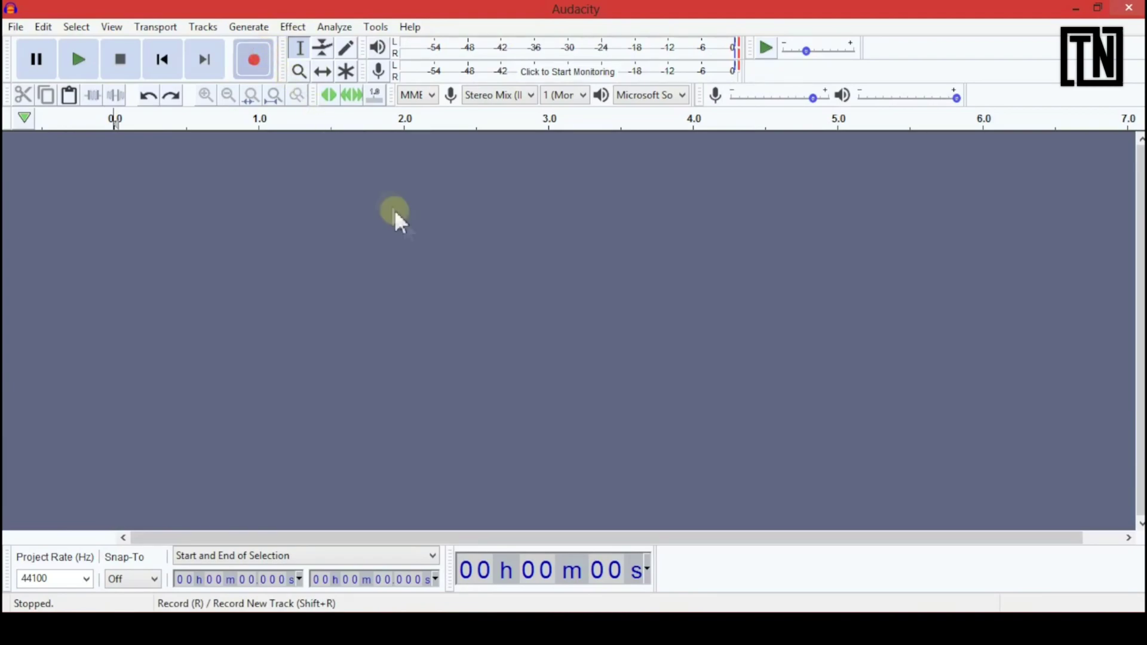
Record a short mono voice clip and delete its unwanted opening, leaving about 3.8 seconds
{"action": "key", "text": "r"}
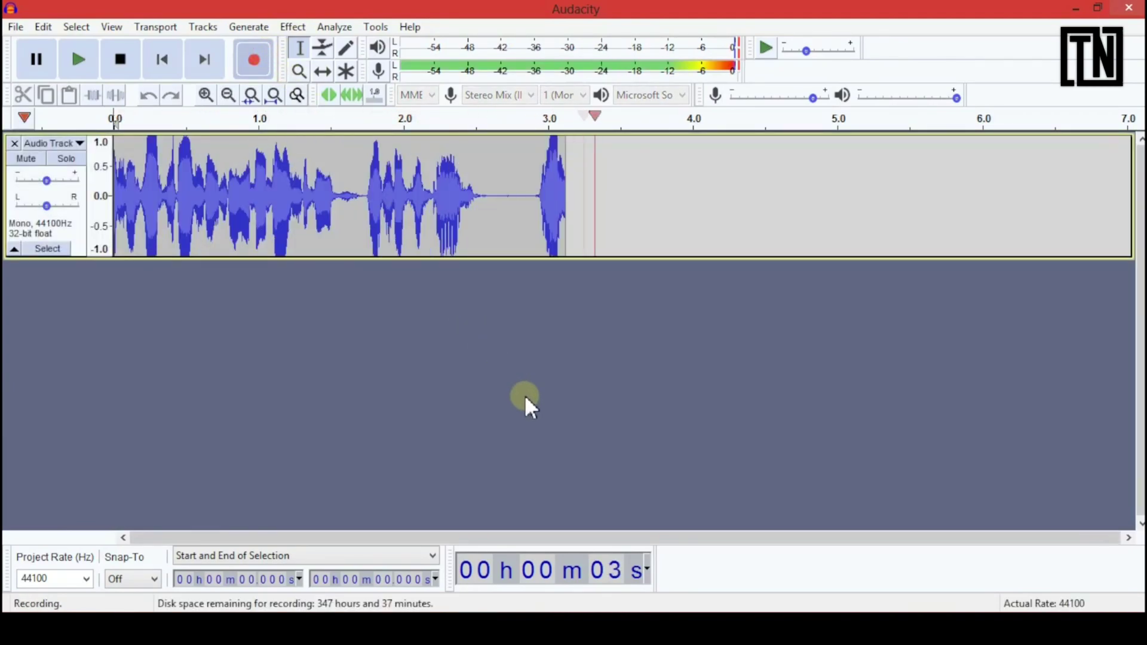
{"action": "key", "text": "space"}
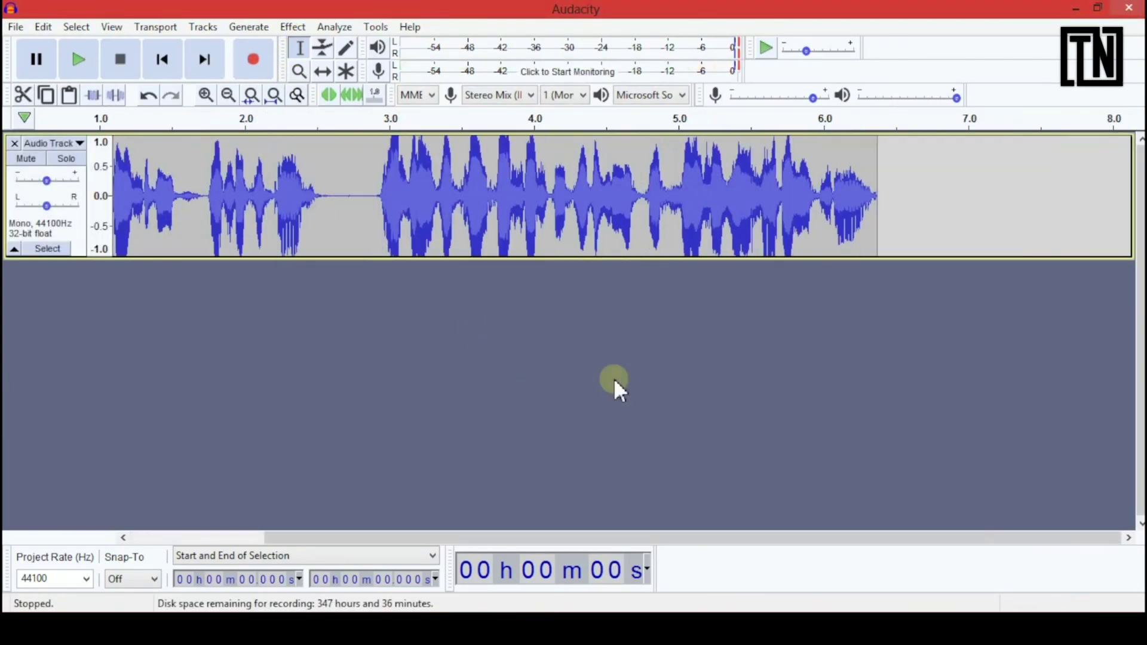
{"action": "left_click_drag", "start_coordinate": [319, 210], "coordinate": [117, 209]}
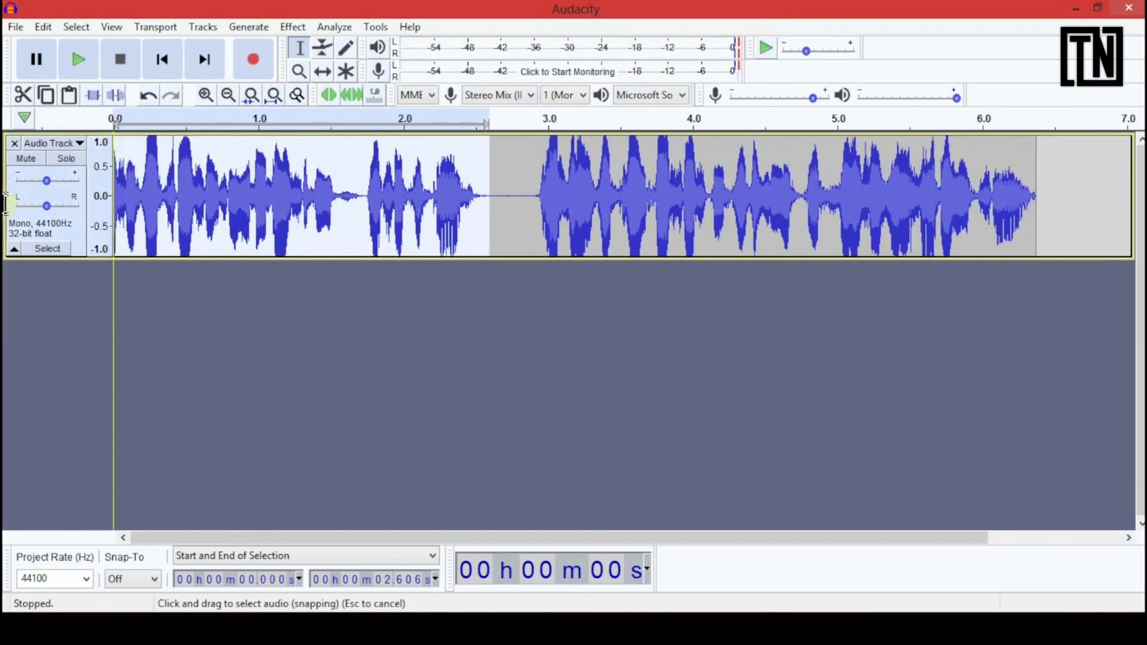
{"action": "key", "text": "Delete"}
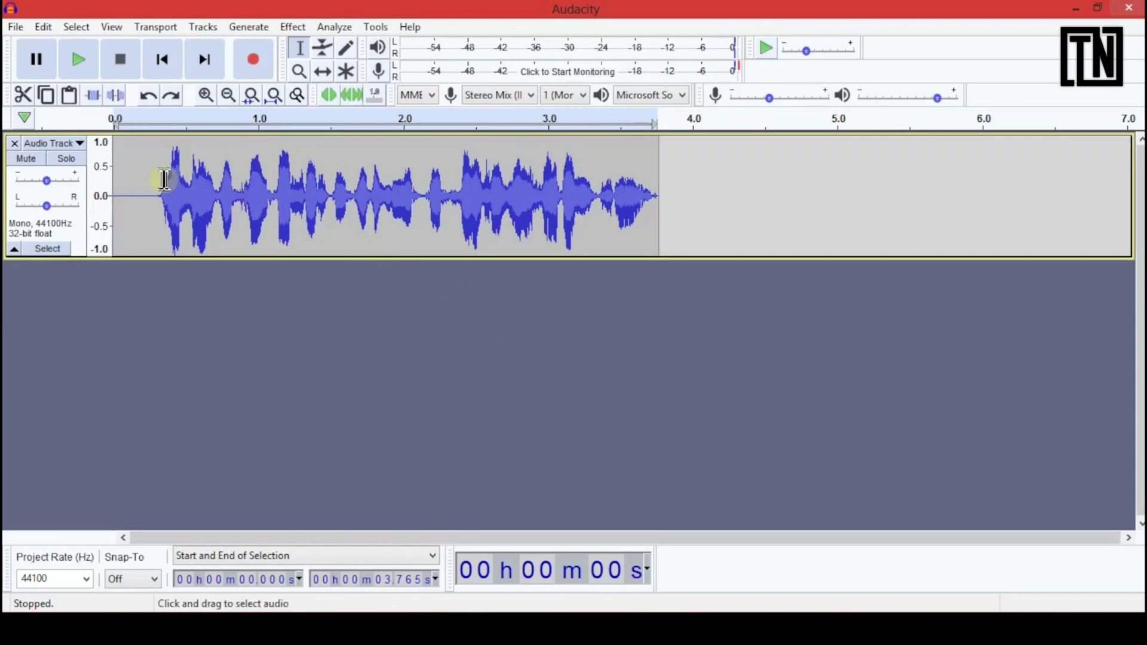
Select the silent first 0.32 seconds and capture it as the Noise Reduction noise profile
{"action": "left_click_drag", "start_coordinate": [160, 188], "coordinate": [113, 193]}
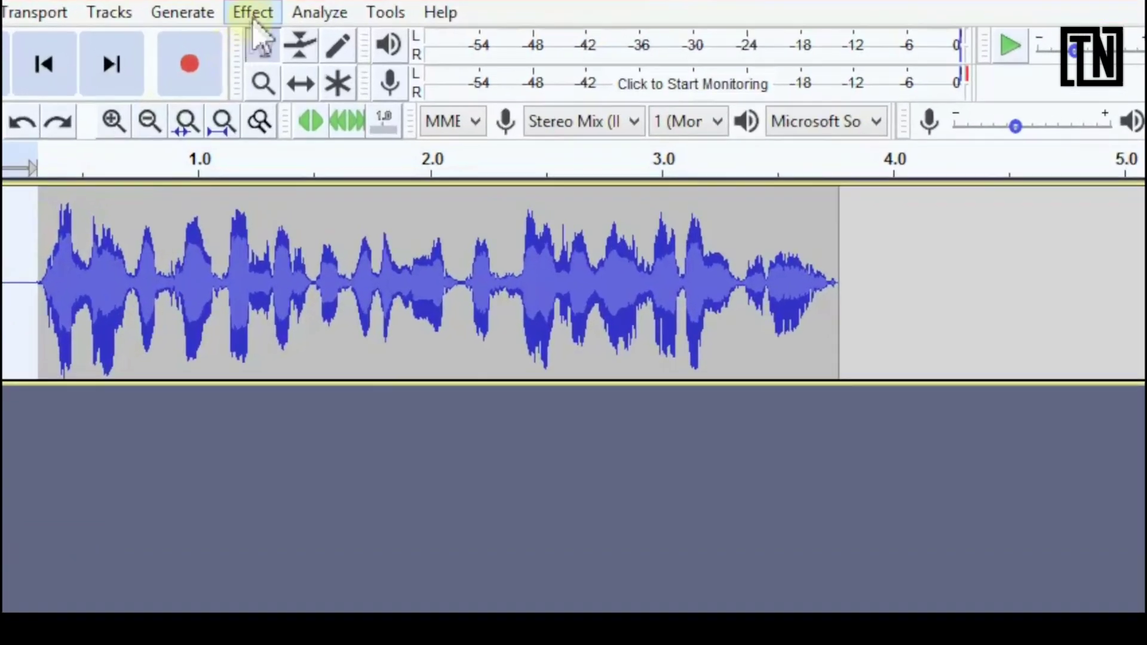
{"action": "left_click", "coordinate": [293, 28]}
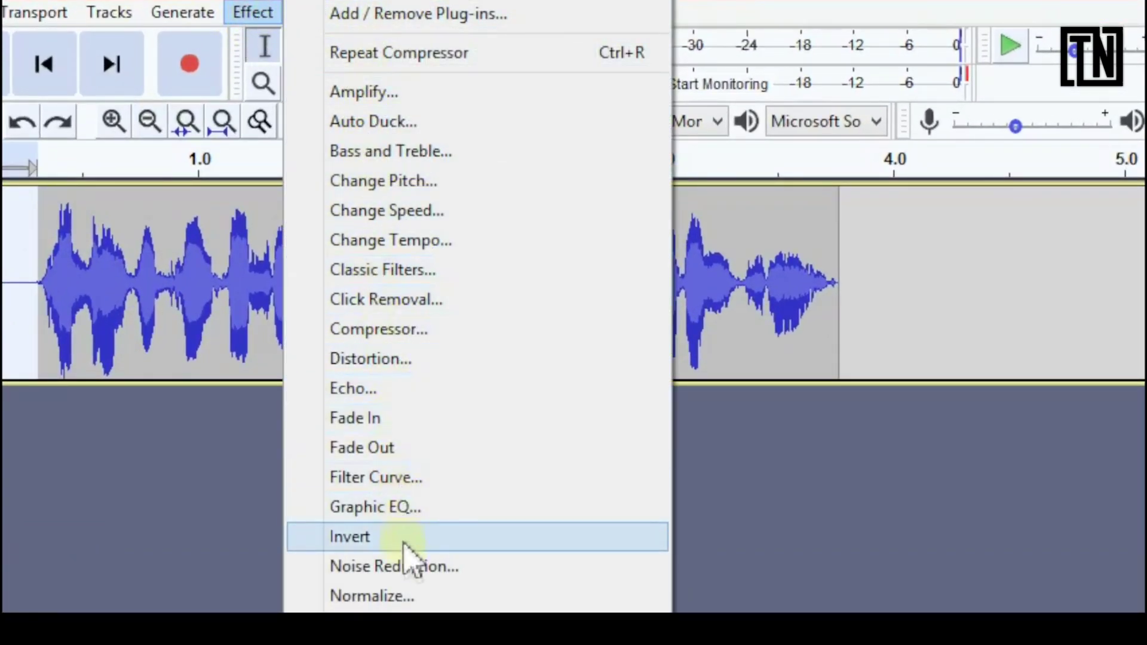
{"action": "left_click", "coordinate": [428, 573]}
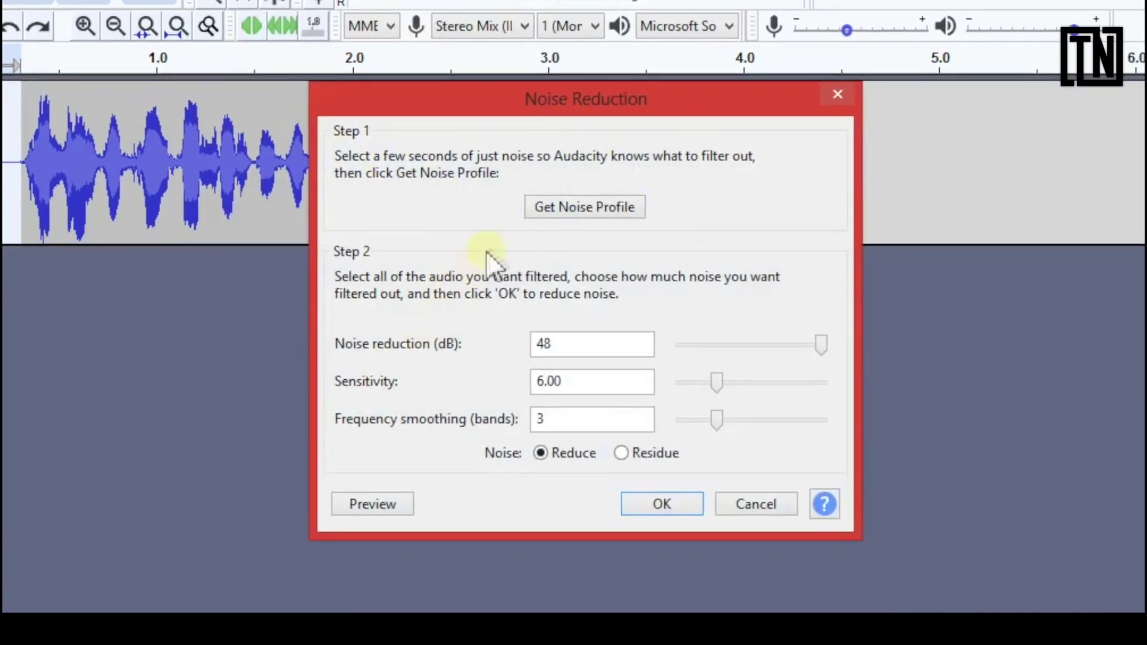
{"action": "left_click", "coordinate": [624, 202]}
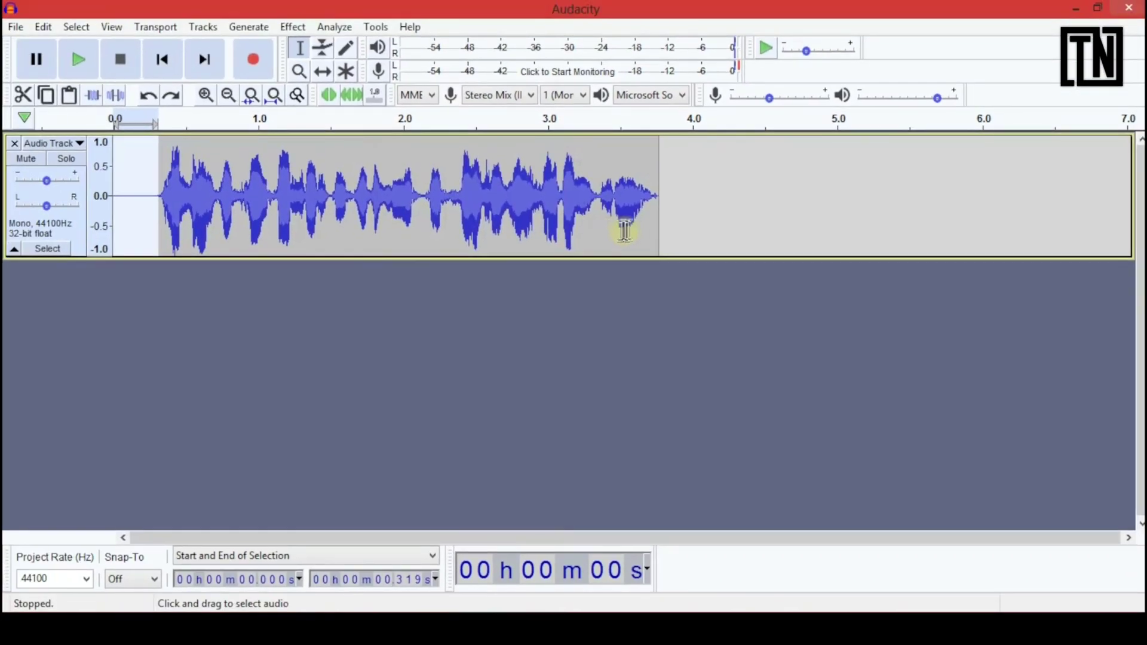
Apply Noise Reduction at 48 dB, sensitivity 6.00, smoothing 3 to the whole clip and play it
{"action": "left_click_drag", "start_coordinate": [659, 225], "coordinate": [116, 234]}
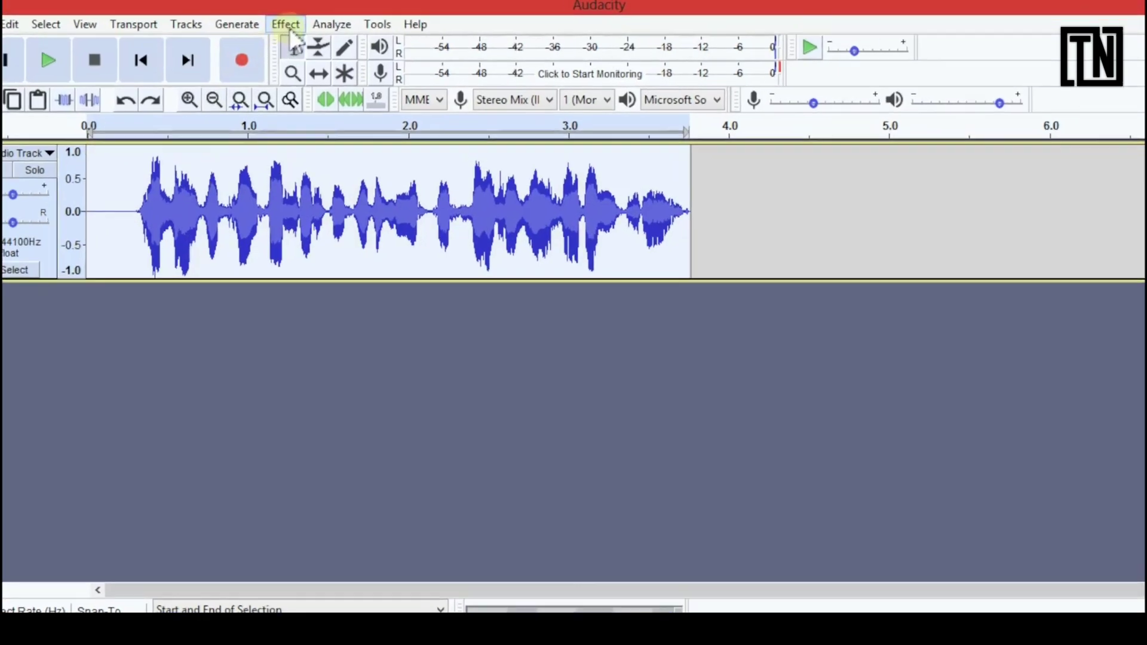
{"action": "left_click", "coordinate": [293, 27]}
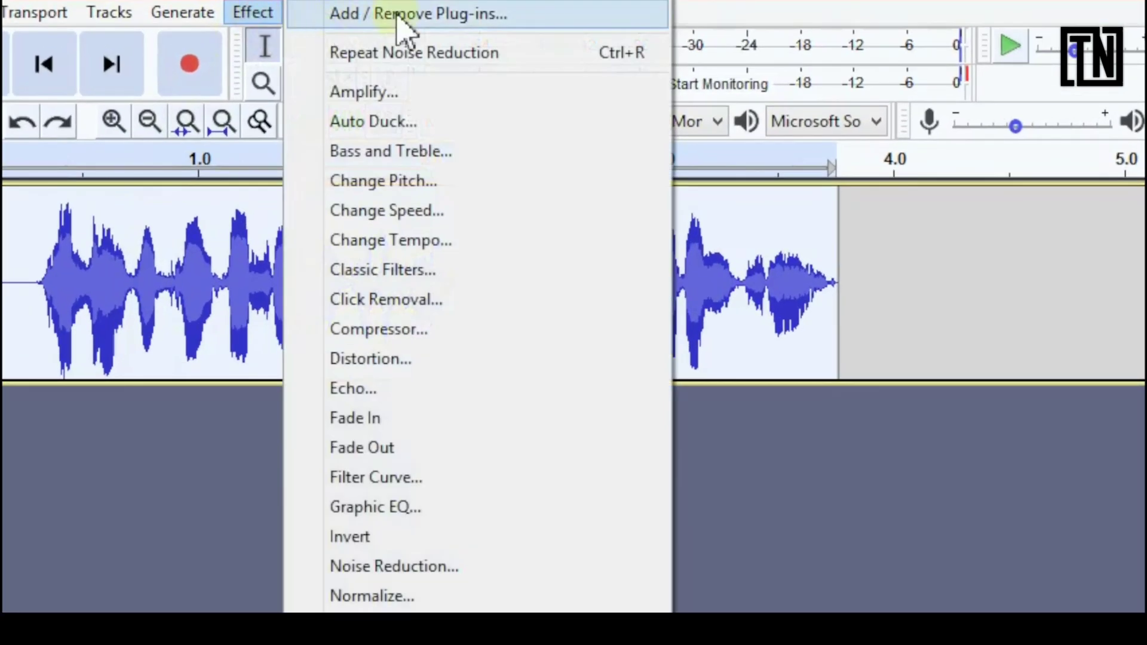
{"action": "left_click", "coordinate": [397, 567]}
{"action": "left_click", "coordinate": [570, 345]}
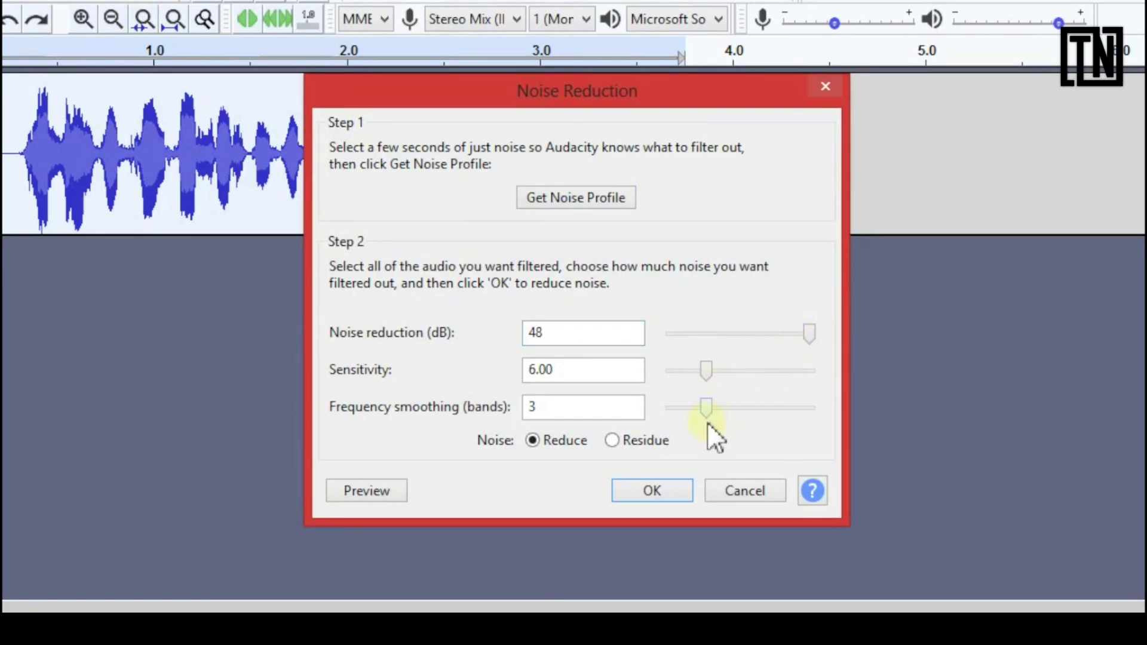
{"action": "left_click", "coordinate": [680, 495]}
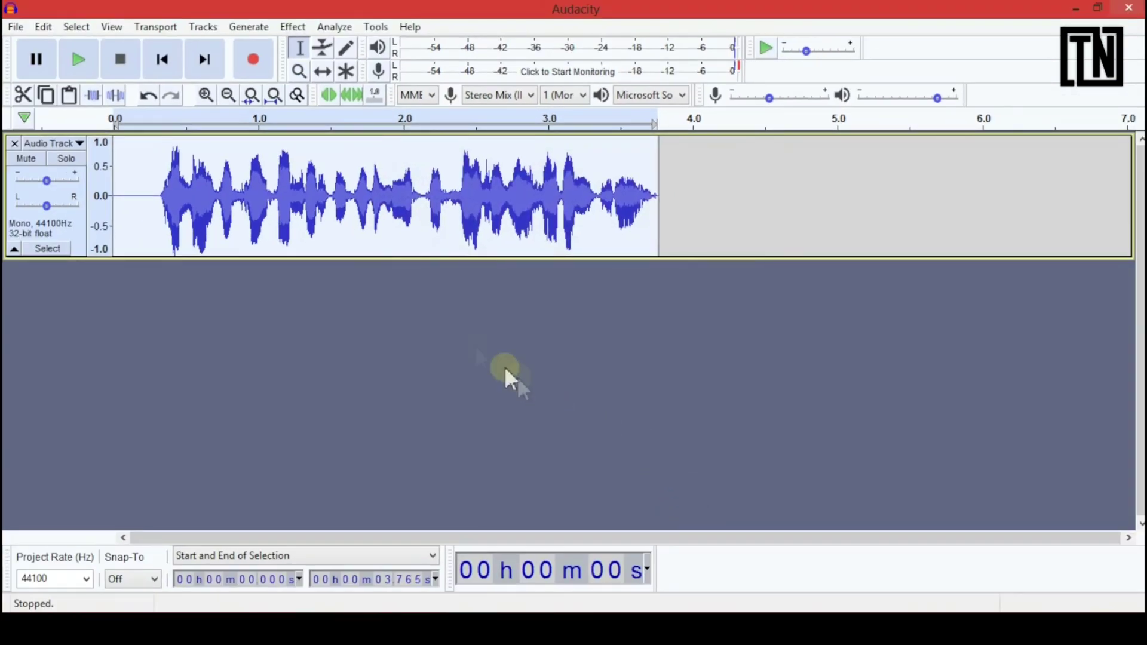
{"action": "left_click", "coordinate": [91, 64]}
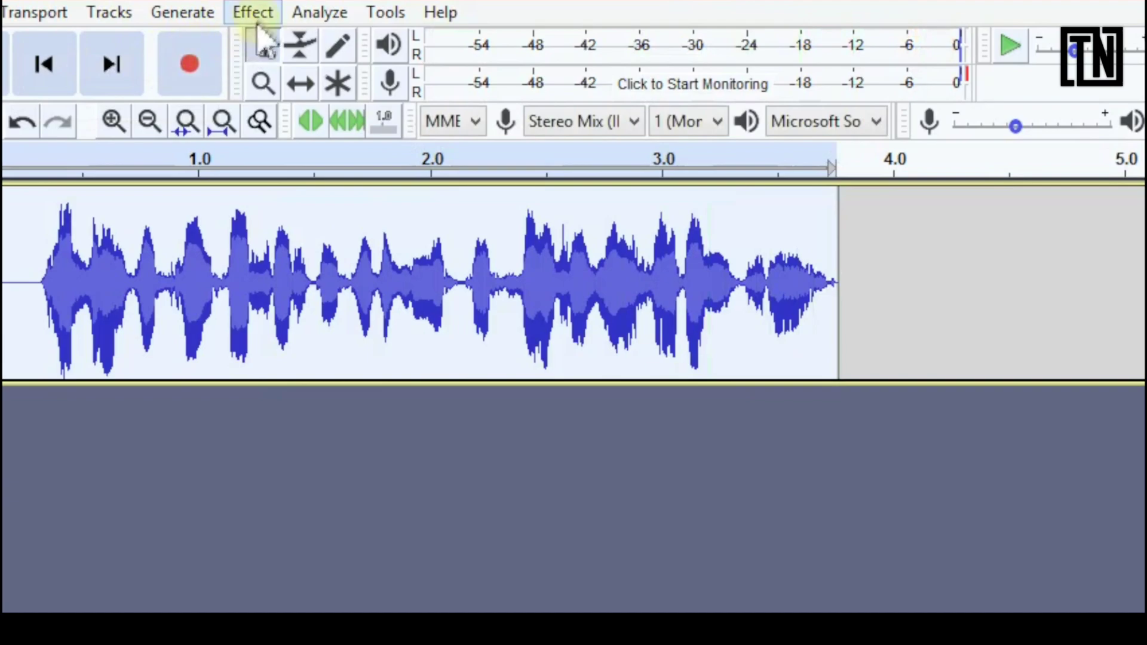
In Filter Curve EQ, try manual curve points between roughly 250 Hz and 1500 Hz
{"action": "left_click", "coordinate": [254, 13]}
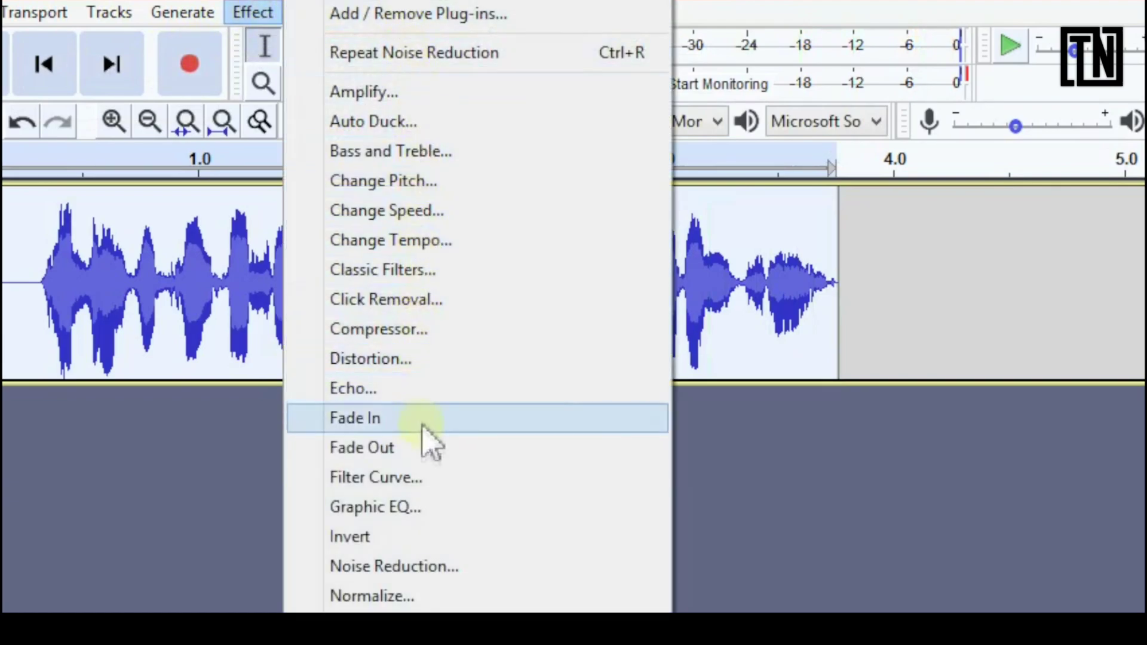
{"action": "left_click", "coordinate": [418, 478]}
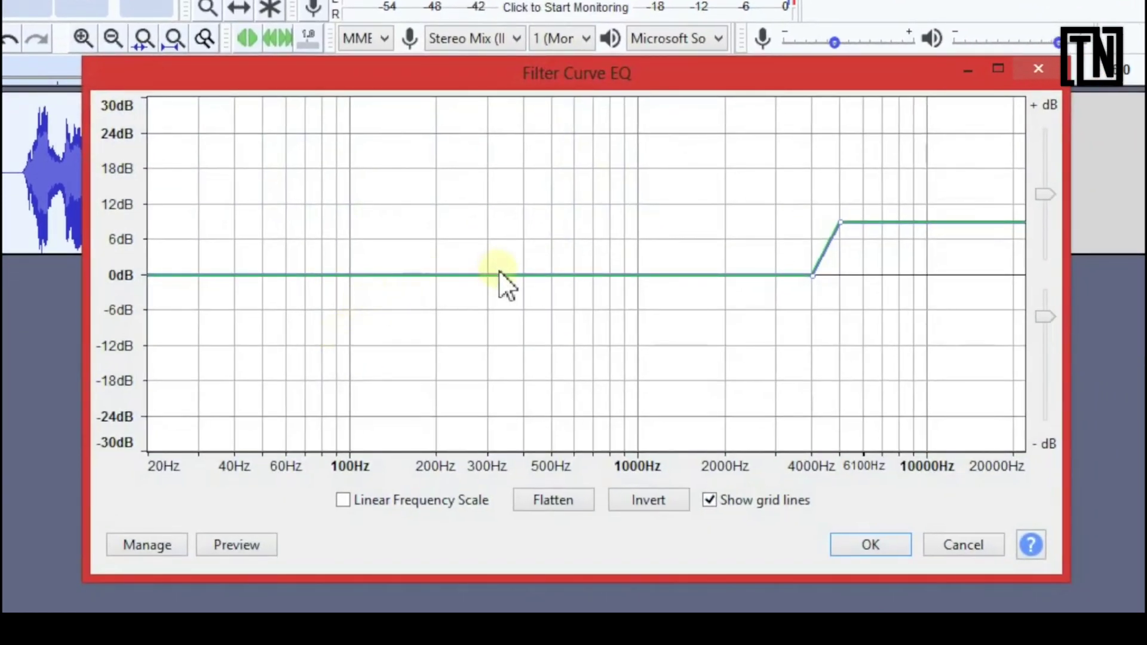
{"action": "left_click_drag", "start_coordinate": [499, 275], "coordinate": [499, 276]}
{"action": "left_click", "coordinate": [500, 197]}
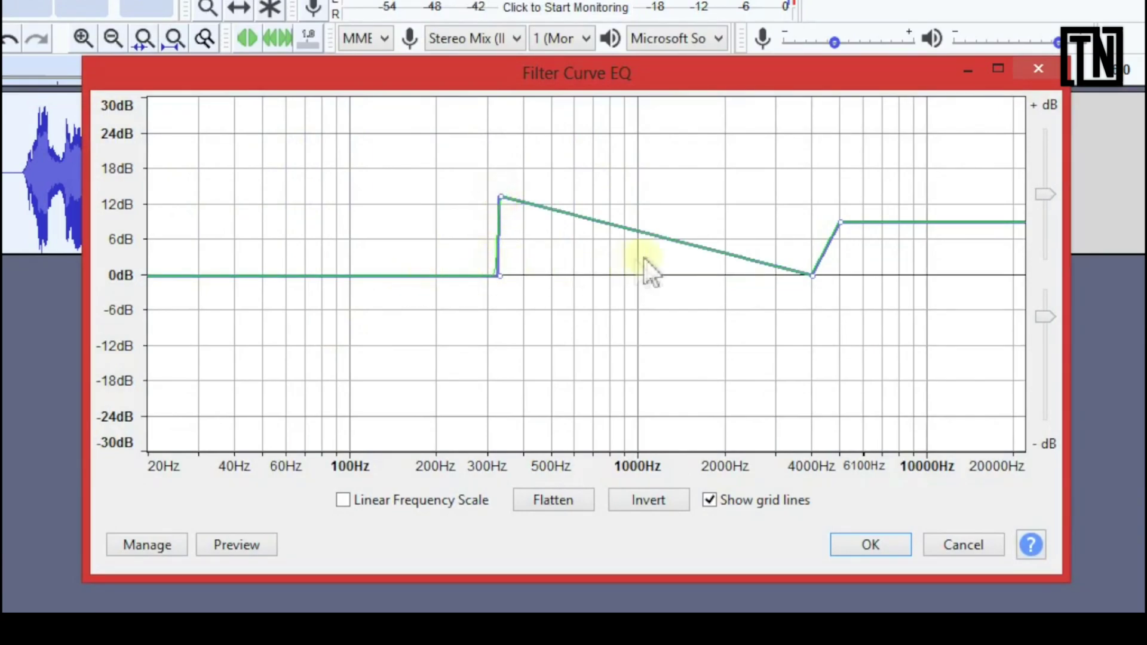
{"action": "left_click", "coordinate": [691, 204]}
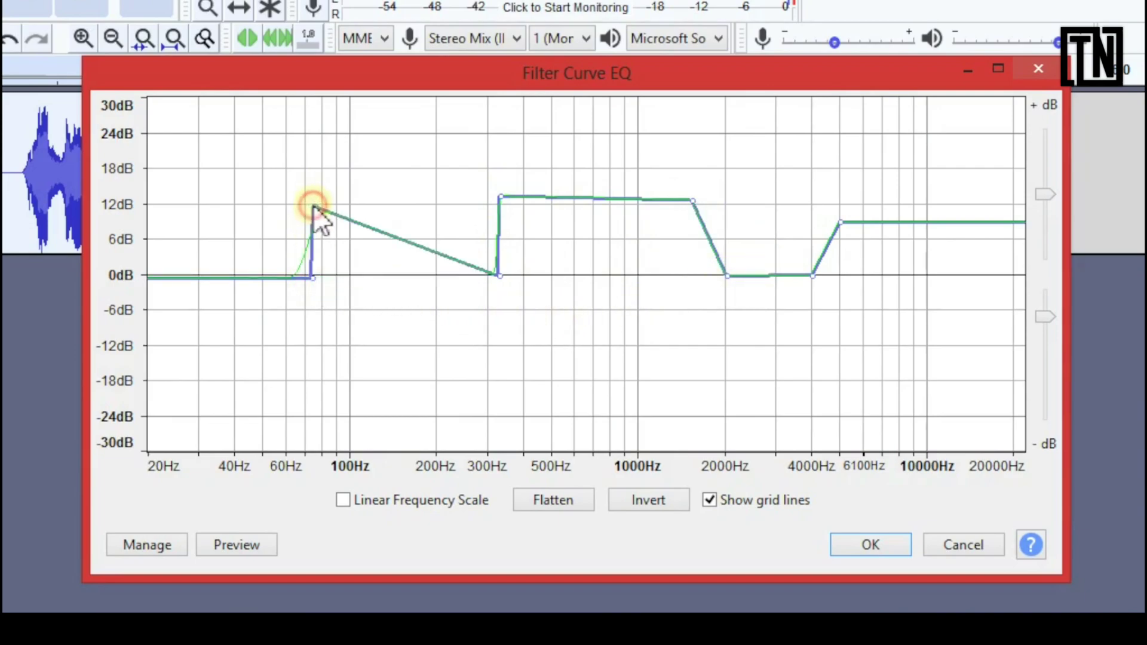
{"action": "left_click_drag", "start_coordinate": [498, 275], "coordinate": [460, 276]}
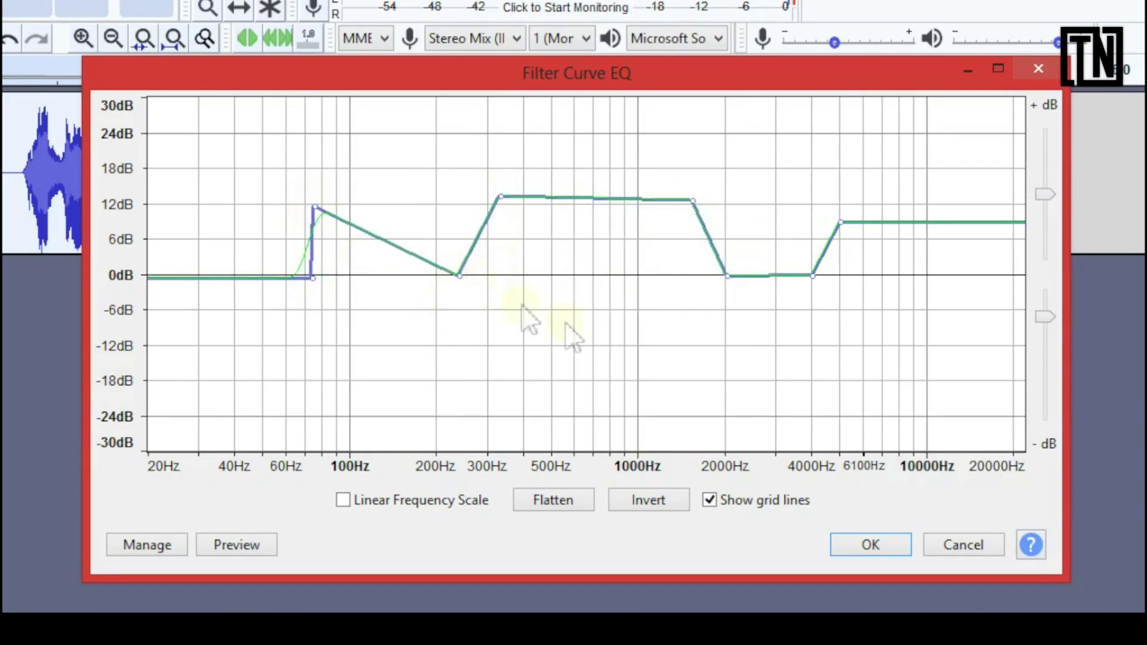
Load the Bass Boost preset, set the 100 Hz boost to about 7 dB, preview and apply
{"action": "left_click", "coordinate": [174, 544]}
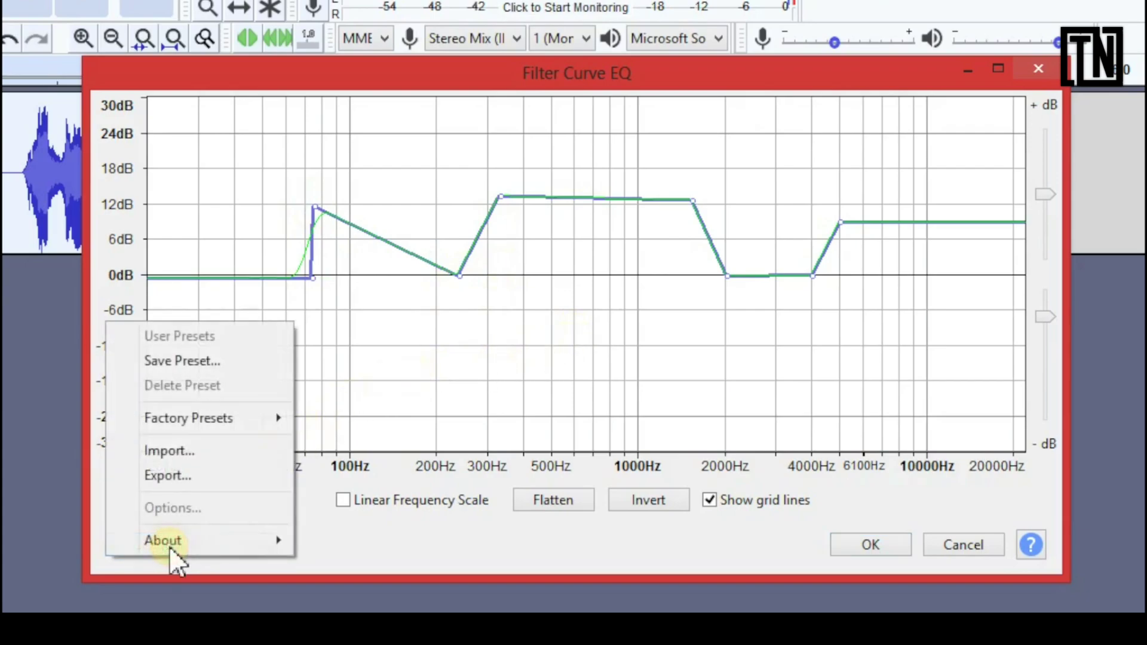
{"action": "mouse_move", "coordinate": [215, 422]}
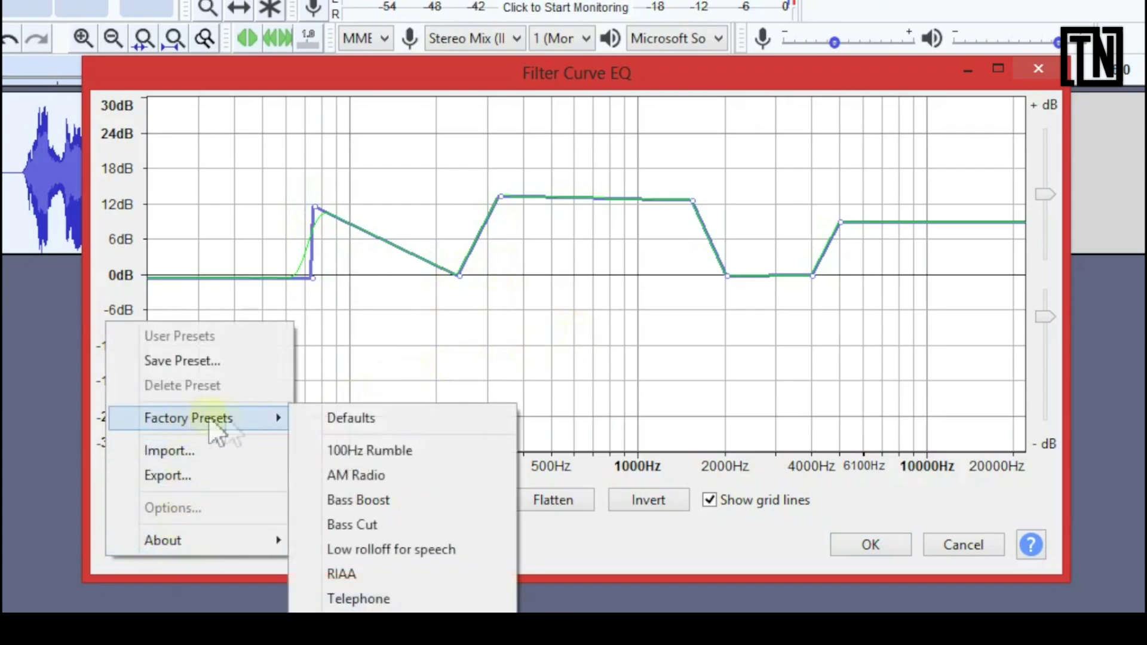
{"action": "left_click", "coordinate": [367, 500]}
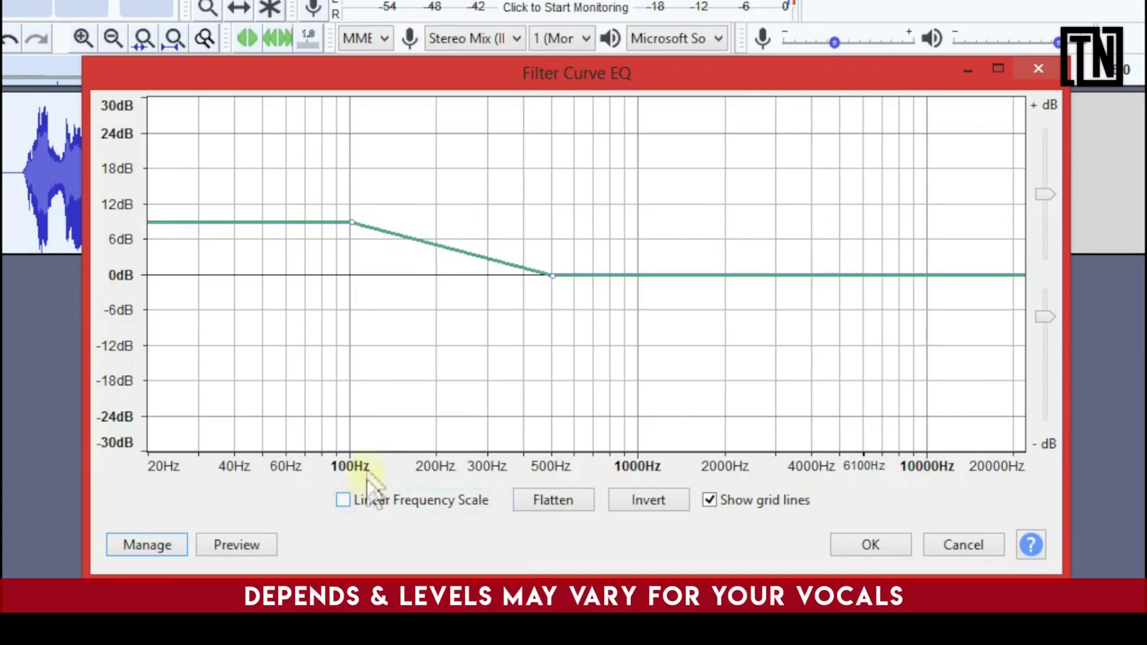
{"action": "mouse_move", "coordinate": [352, 222]}
{"action": "left_mouse_down"}
{"action": "mouse_move", "coordinate": [352, 211]}
{"action": "mouse_move", "coordinate": [349, 231]}
{"action": "left_mouse_up"}
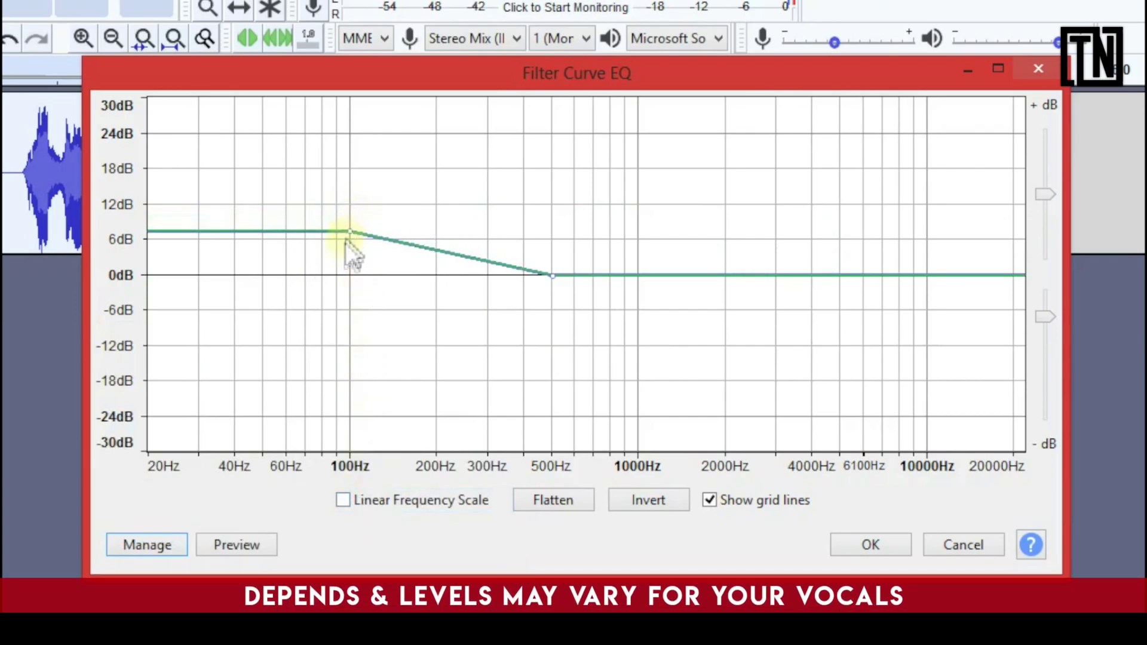
{"action": "left_click", "coordinate": [251, 553]}
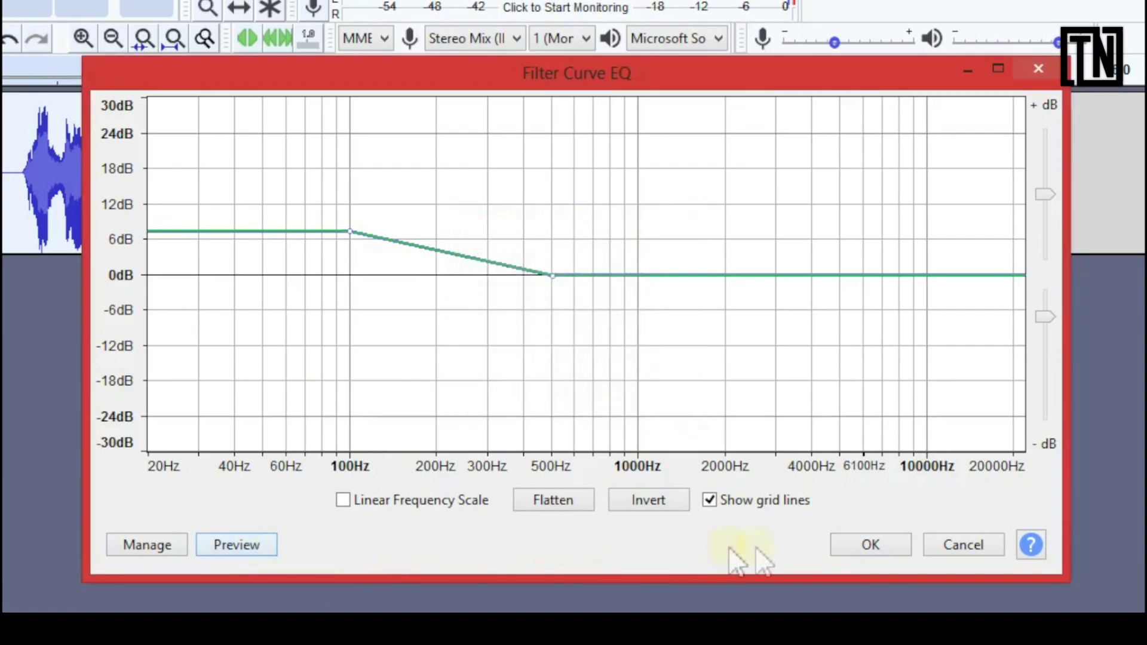
{"action": "left_click", "coordinate": [858, 549]}
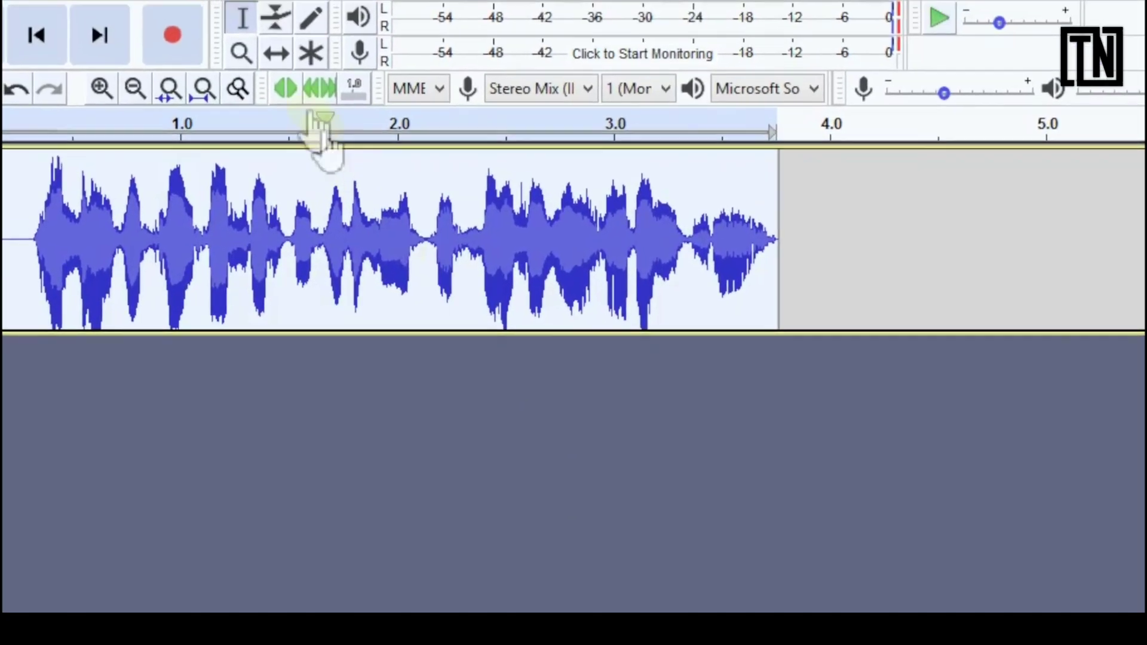
Apply the Treble Boost factory preset from Filter Curve EQ to the clip
{"action": "left_click", "coordinate": [254, 10]}
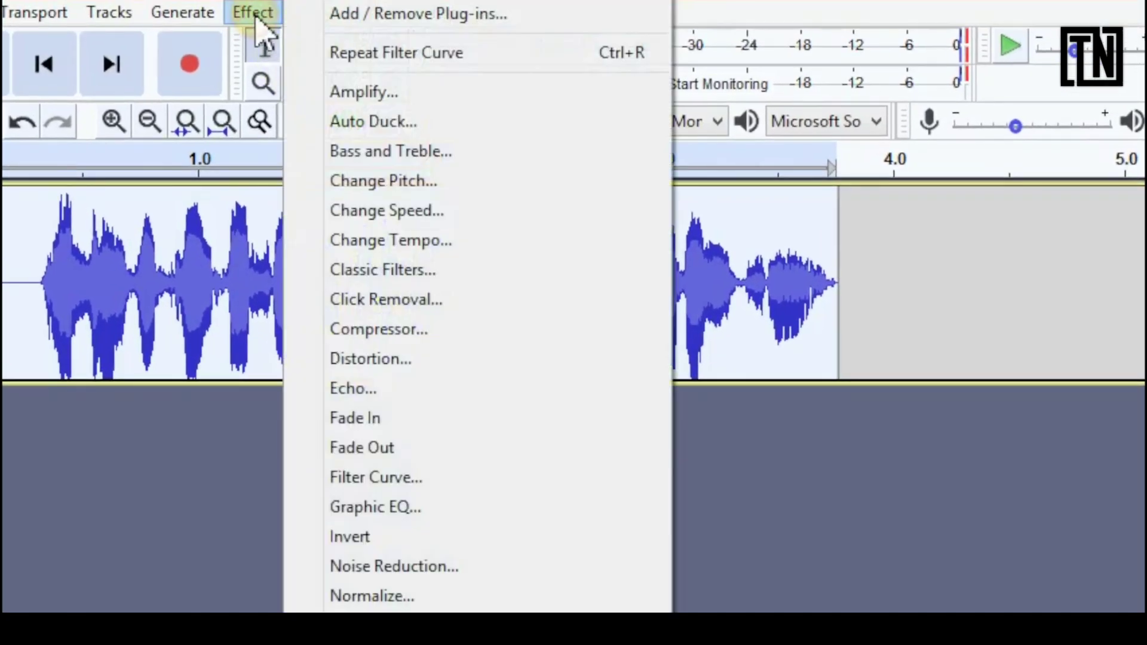
{"action": "left_click", "coordinate": [463, 477]}
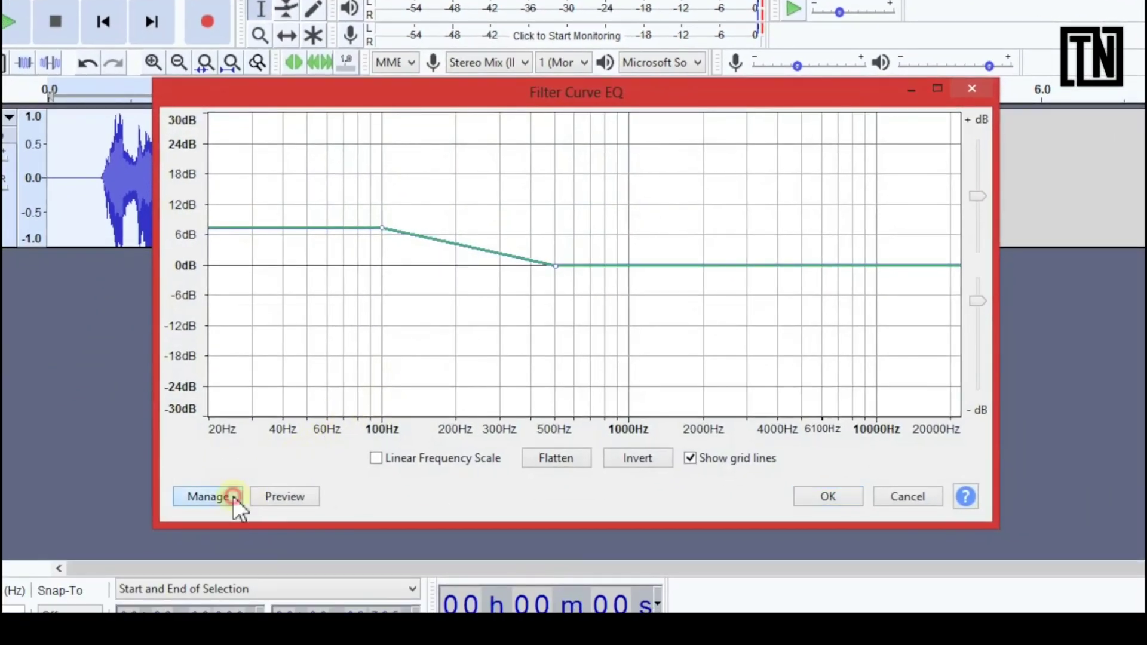
{"action": "left_click", "coordinate": [229, 505]}
{"action": "mouse_move", "coordinate": [277, 395]}
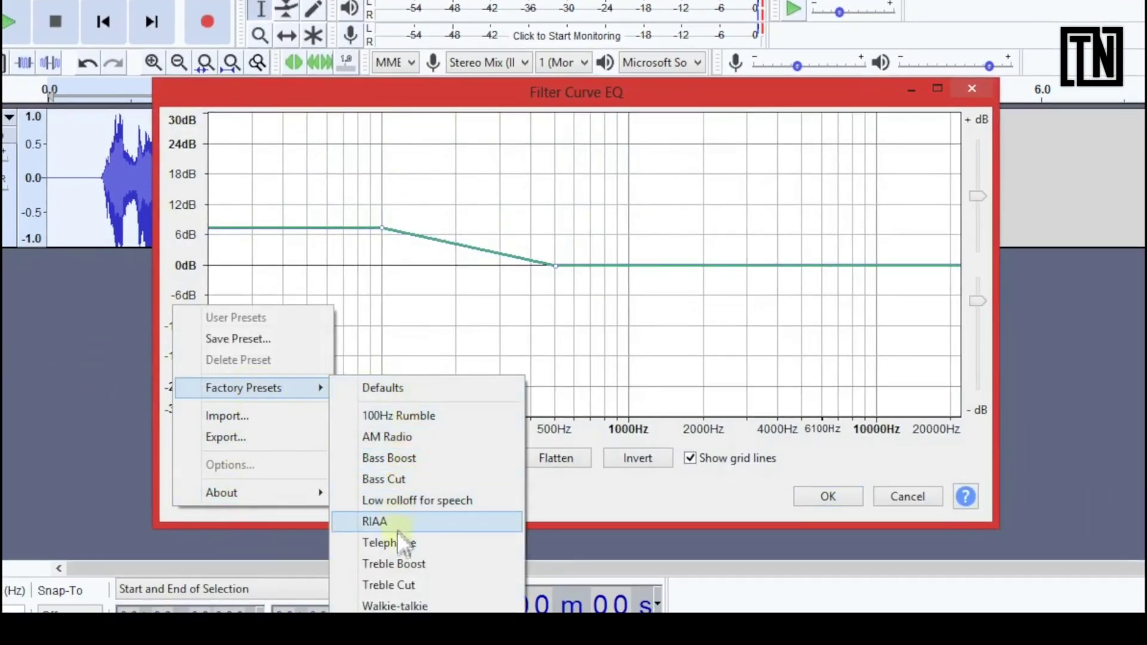
{"action": "left_click", "coordinate": [395, 564]}
{"action": "left_click", "coordinate": [836, 505]}
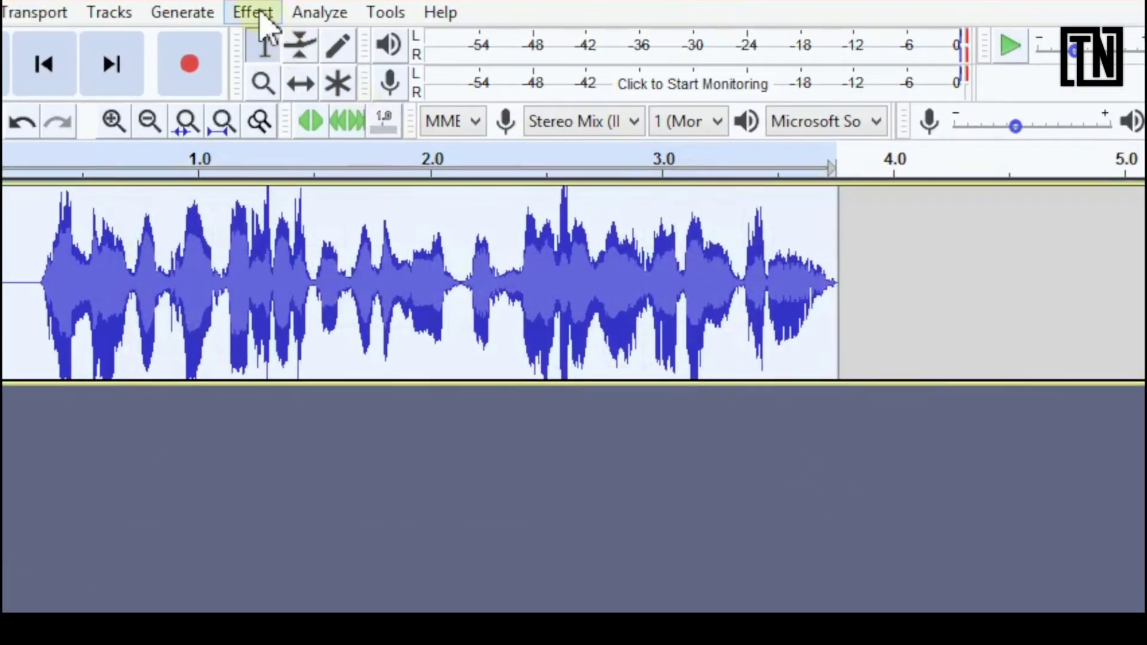
Normalize the clip to a −1.0 dB peak with DC offset removed, then play it back
{"action": "left_click", "coordinate": [258, 13]}
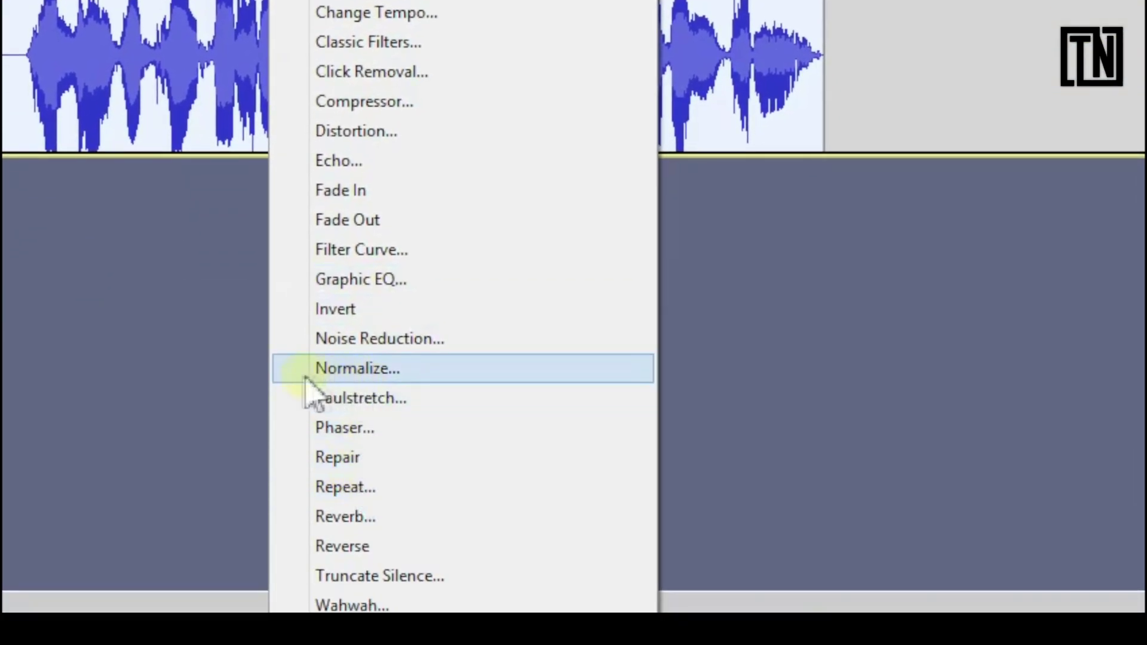
{"action": "left_click", "coordinate": [458, 376]}
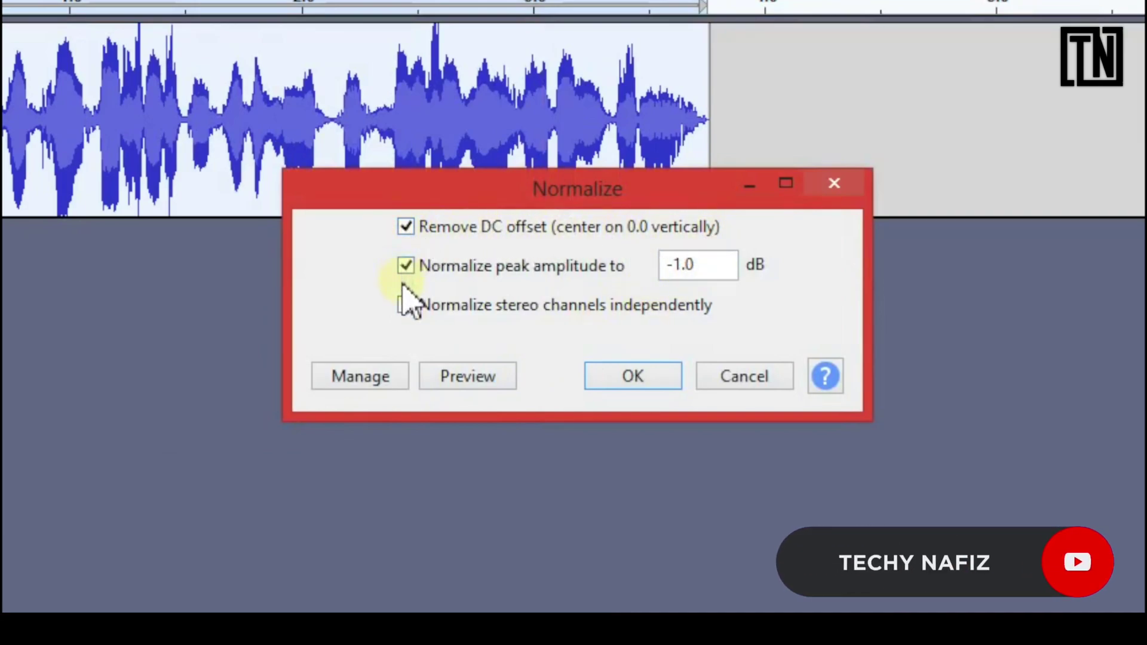
{"action": "left_click_drag", "start_coordinate": [711, 265], "coordinate": [635, 282]}
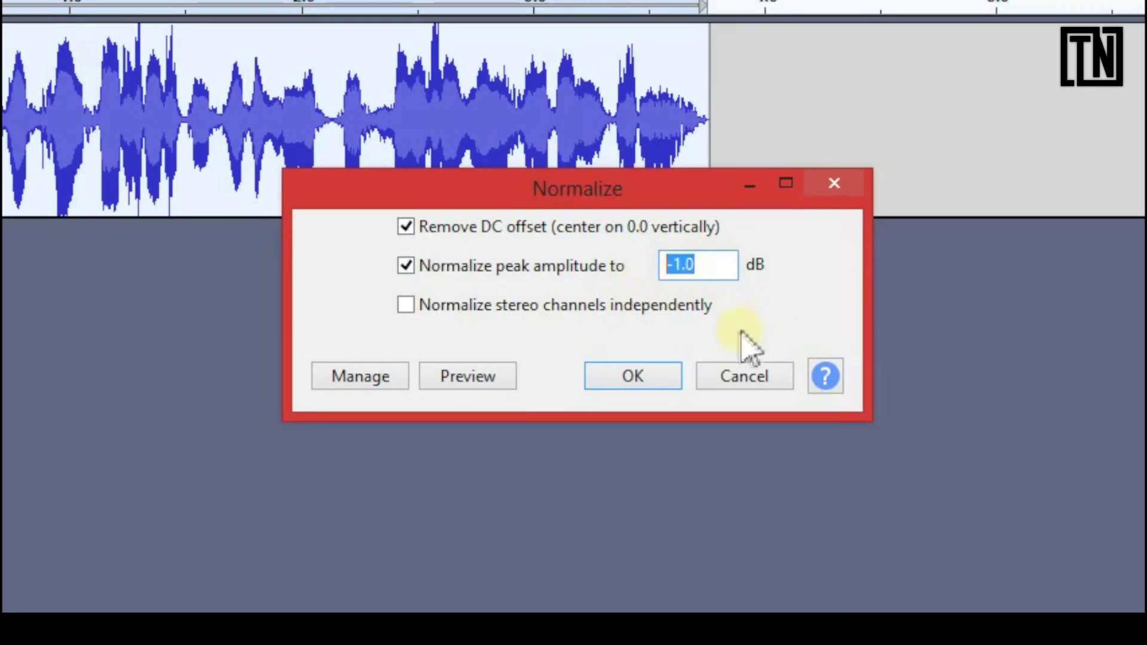
{"action": "left_click", "coordinate": [634, 377]}
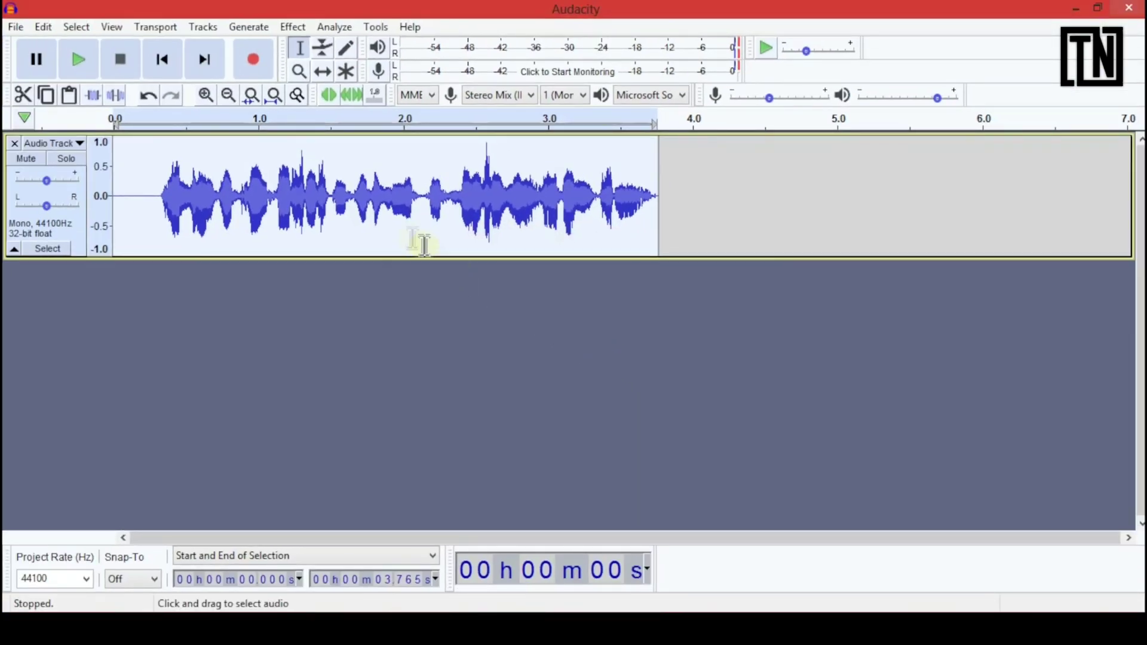
{"action": "left_click", "coordinate": [84, 52]}
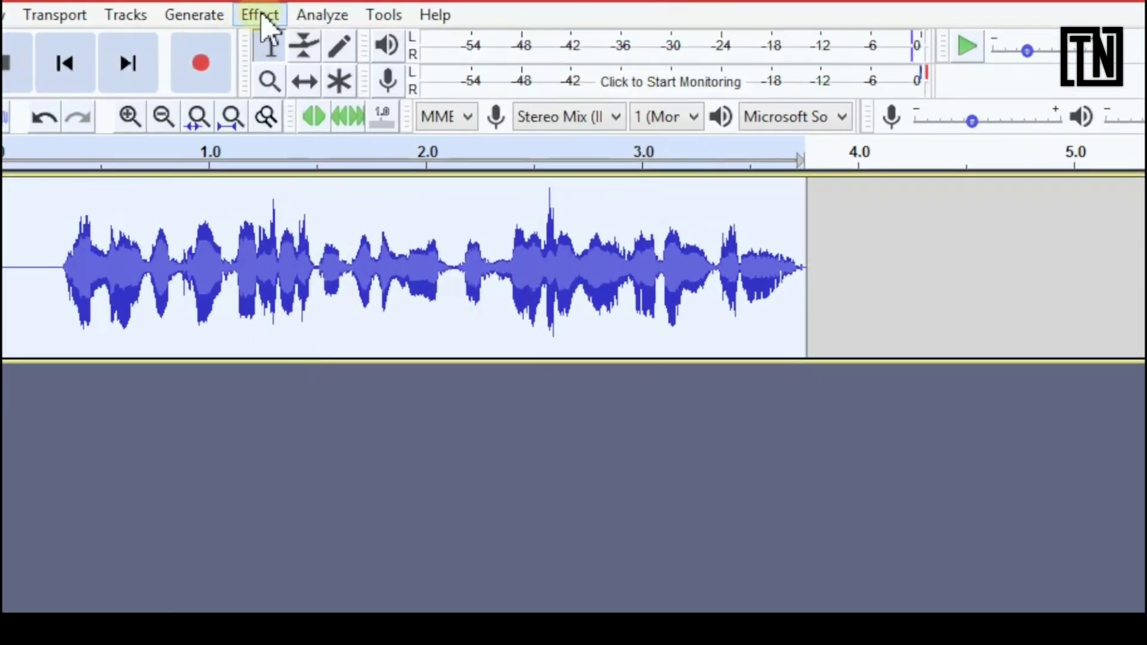
Compress the clip at −12 dB threshold, 2:1 ratio with make-up gain, then play it back
{"action": "left_click", "coordinate": [292, 27]}
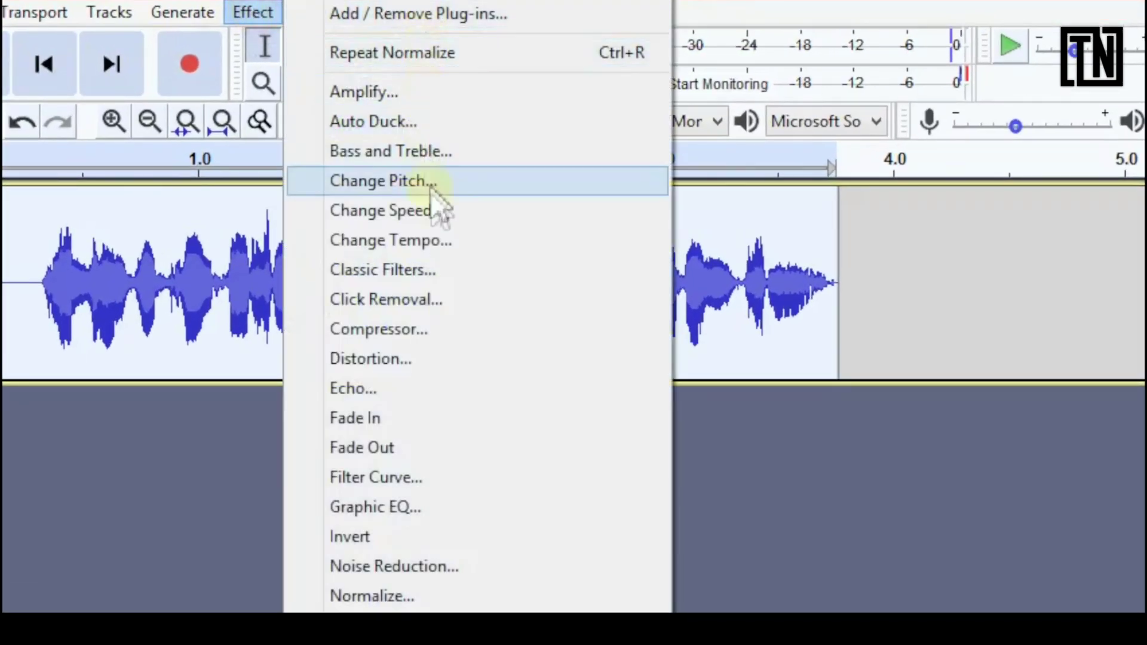
{"action": "left_click", "coordinate": [441, 334]}
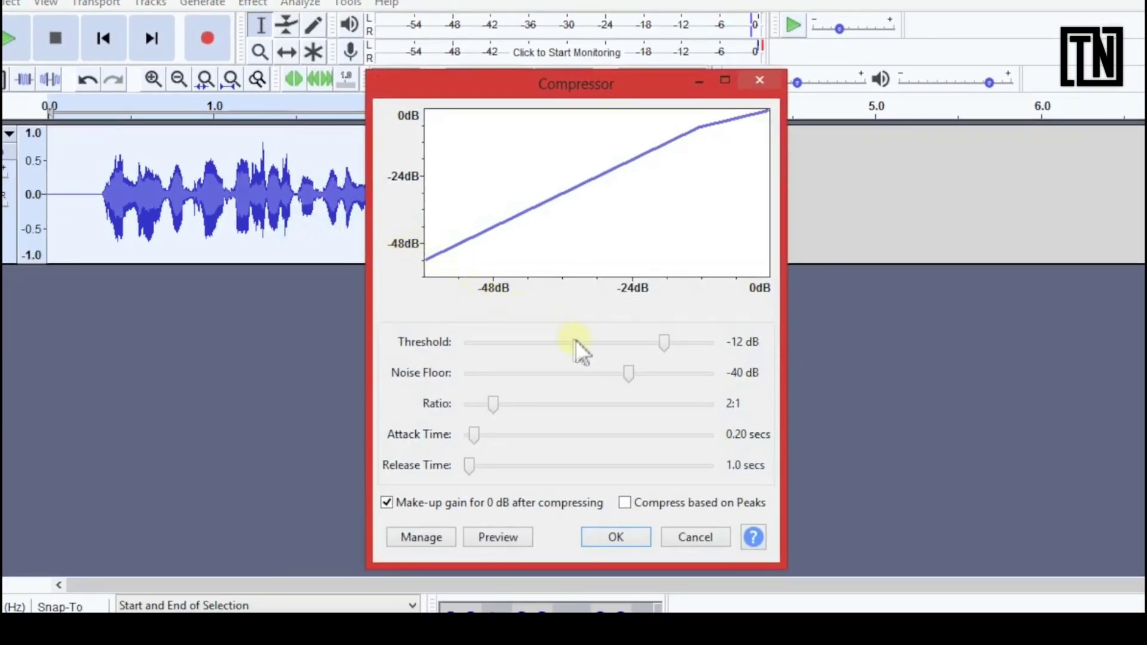
{"action": "left_click_drag", "start_coordinate": [665, 340], "coordinate": [664, 340]}
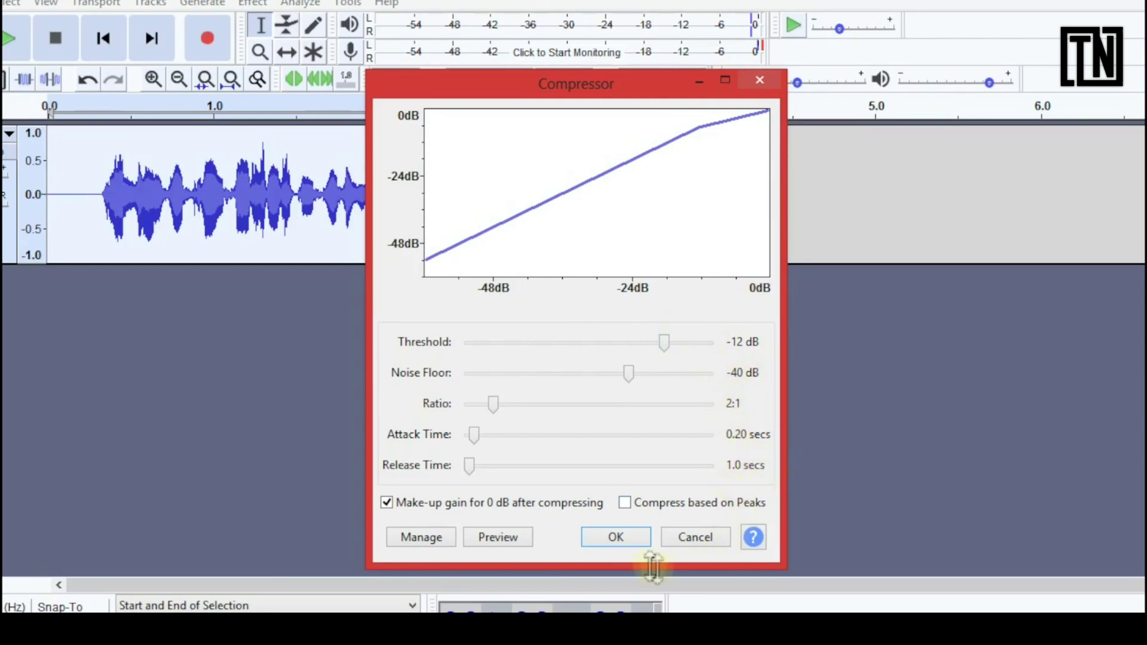
{"action": "left_click", "coordinate": [634, 543]}
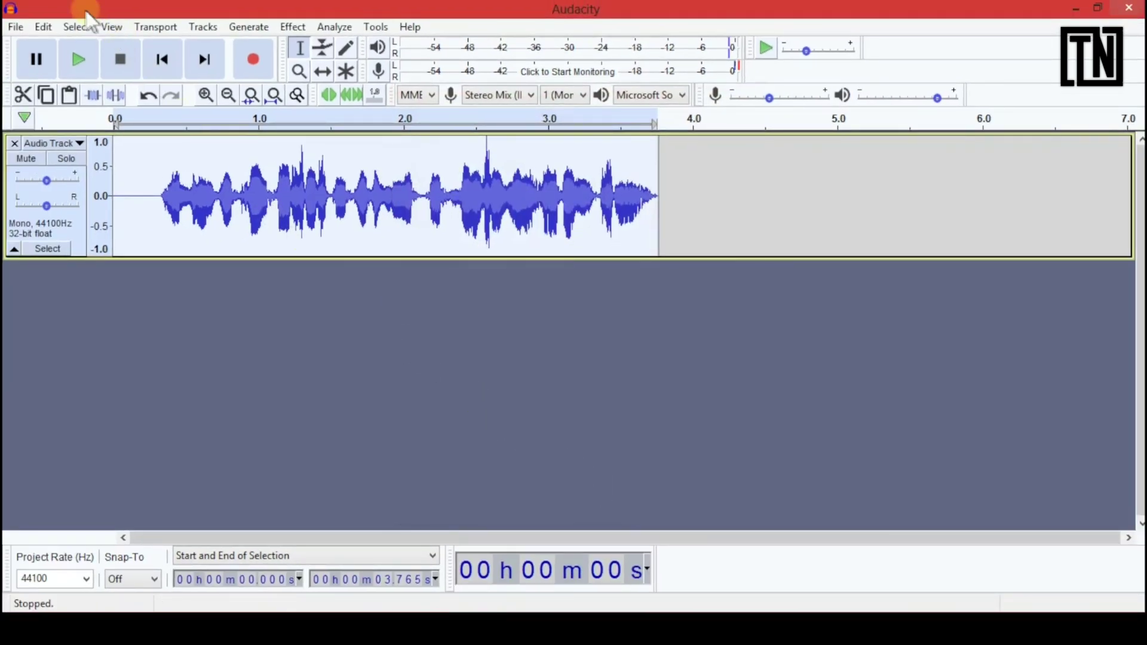
{"action": "left_click", "coordinate": [88, 48]}
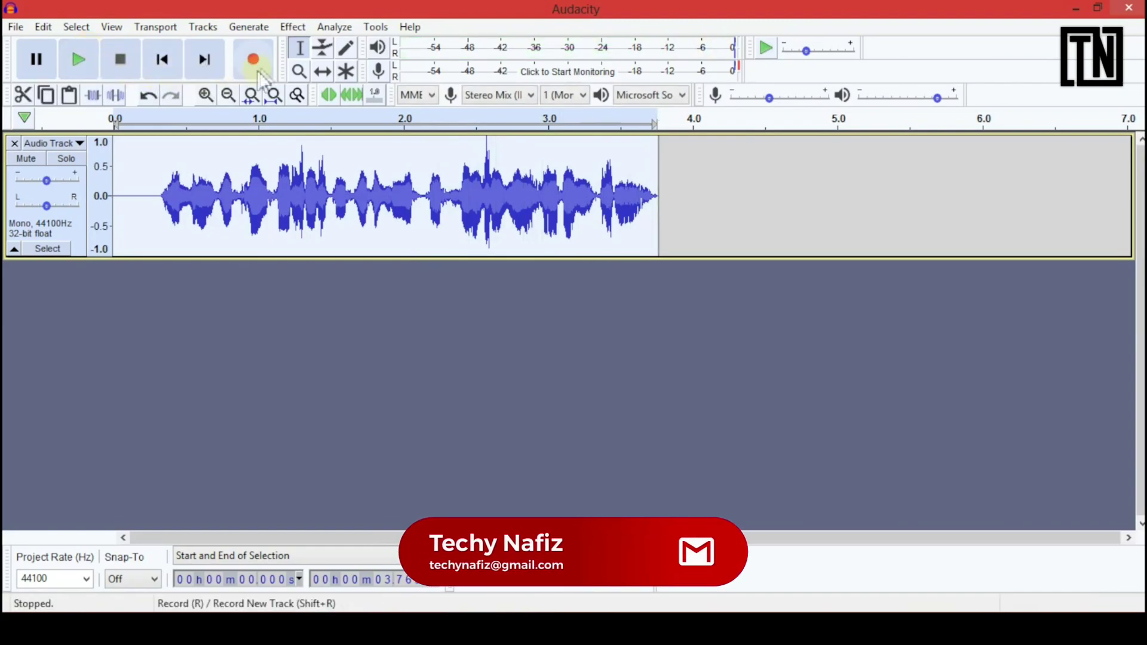
Apply Amplify with −3 dB amplification, bringing the clip's peak down to −3.0 dB
{"action": "left_click", "coordinate": [292, 26]}
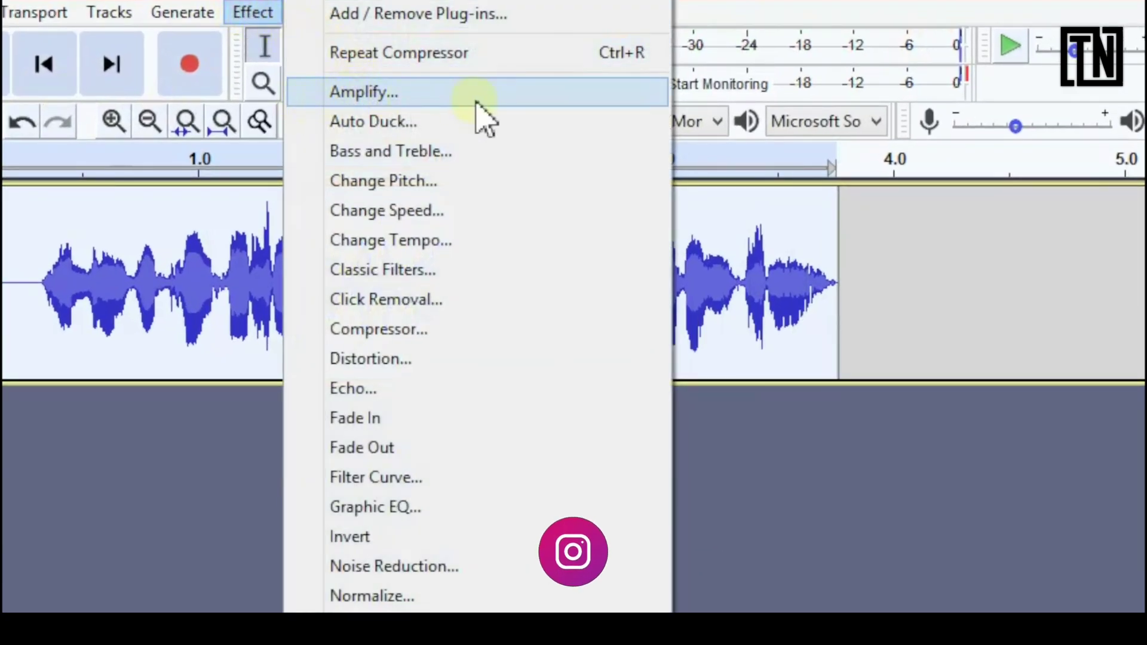
{"action": "left_click", "coordinate": [477, 95]}
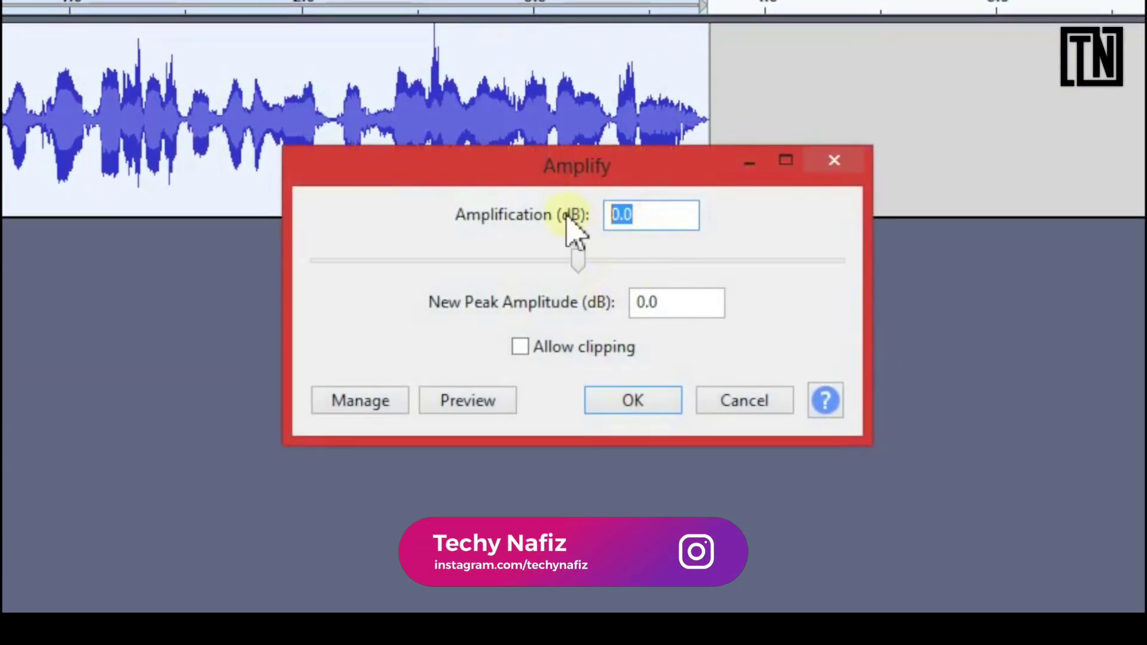
{"action": "type", "text": "-3"}
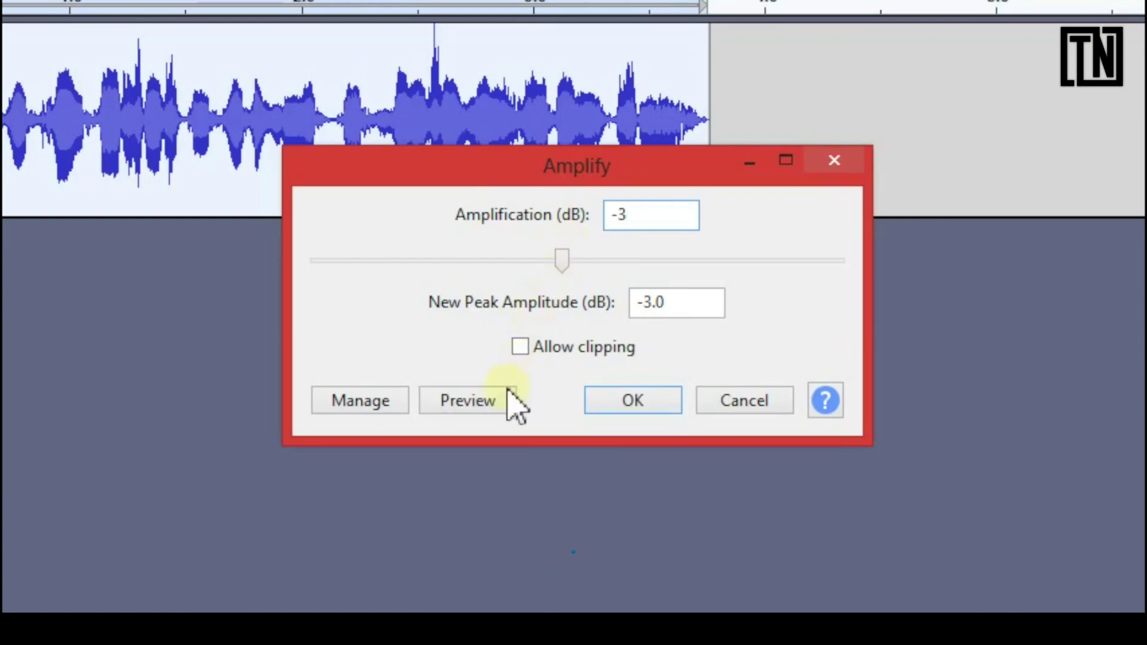
{"action": "left_click", "coordinate": [638, 416]}
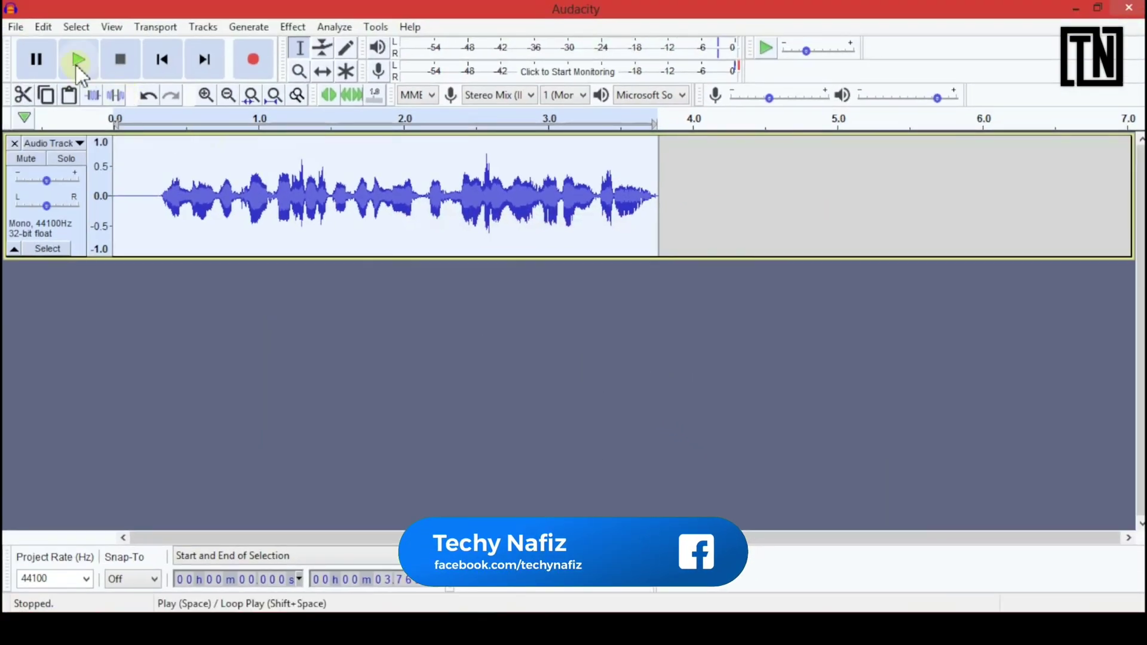
{"action": "left_click", "coordinate": [76, 66]}
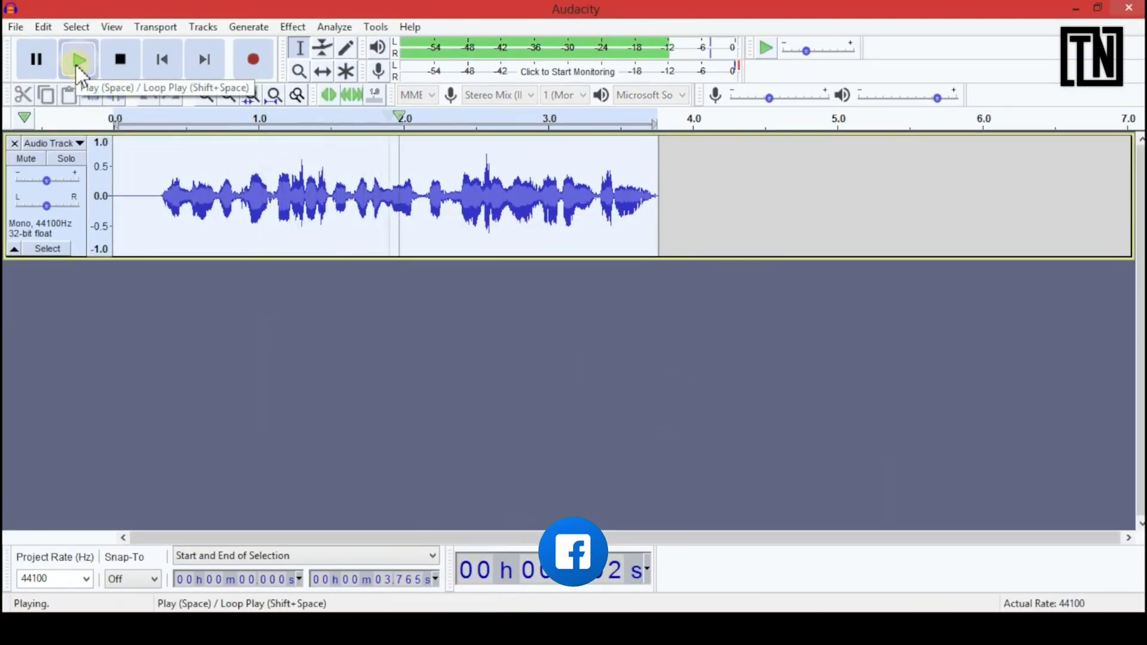